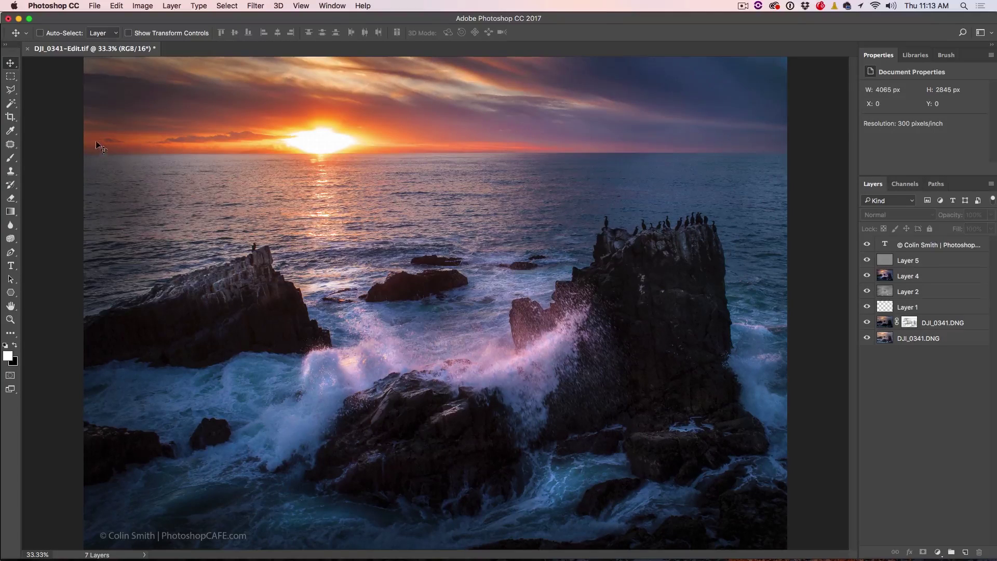
Step: Draw a curved Pen Tool path from above the left rock, over the water, into the upper-right sky
left_click_drag(11, 252, 51, 253)
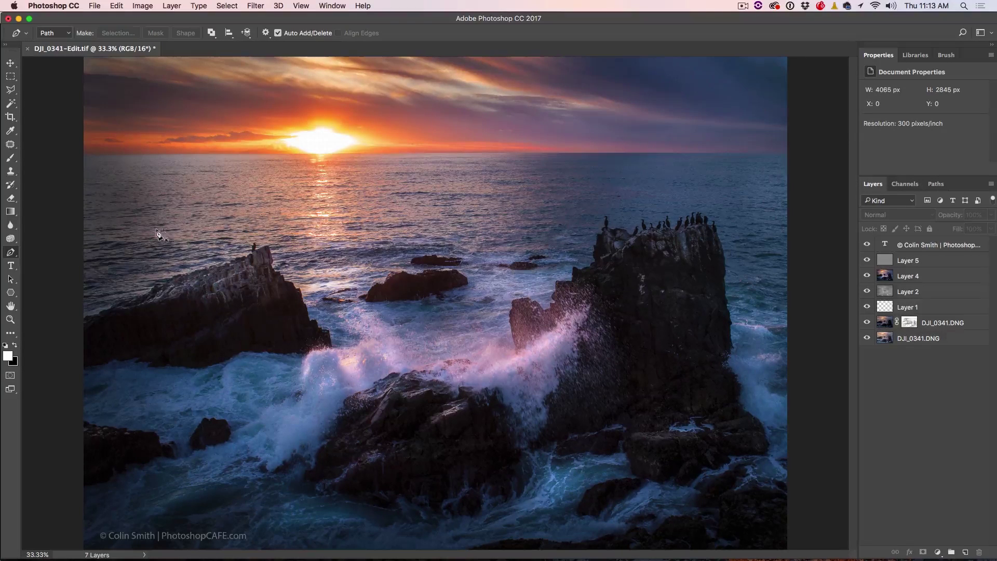
left_click_drag(137, 251, 143, 244)
left_click(180, 156)
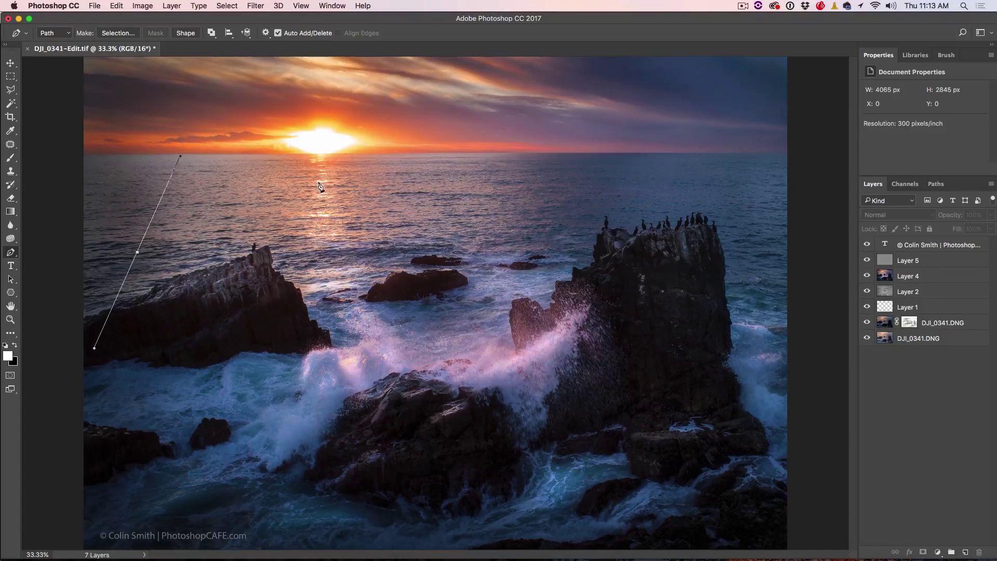
left_click_drag(470, 239, 535, 267)
left_click_drag(719, 128, 717, 94)
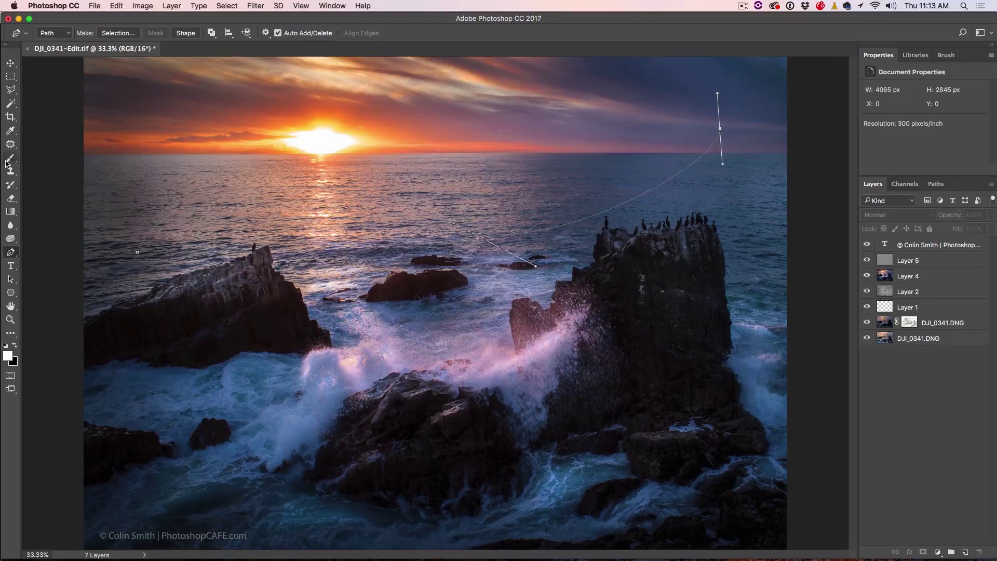
Step: Type 'TYPE ON A PATH AT SUNSET' along the curved path and enlarge it to 62 pt
left_click(11, 267)
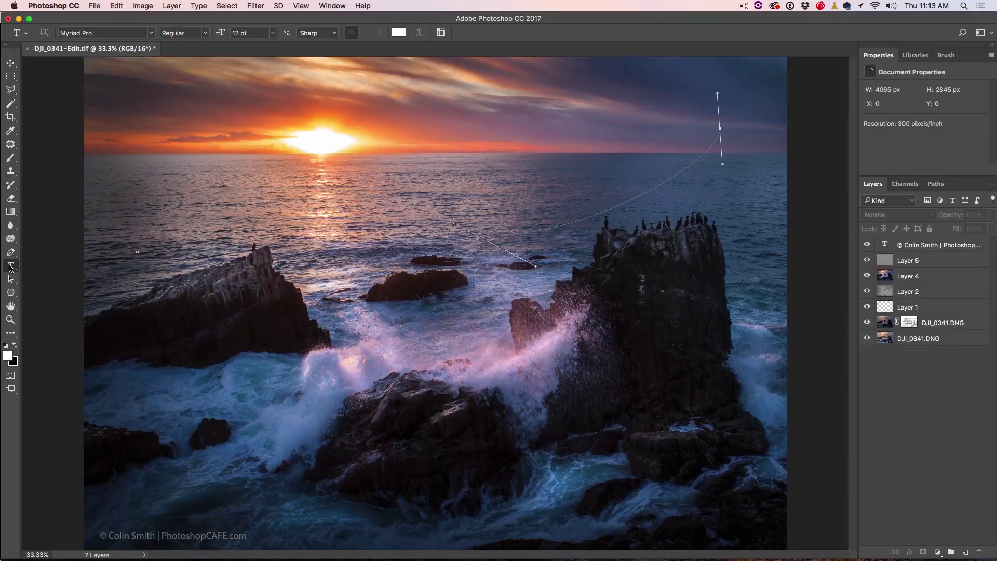
right_click(10, 266)
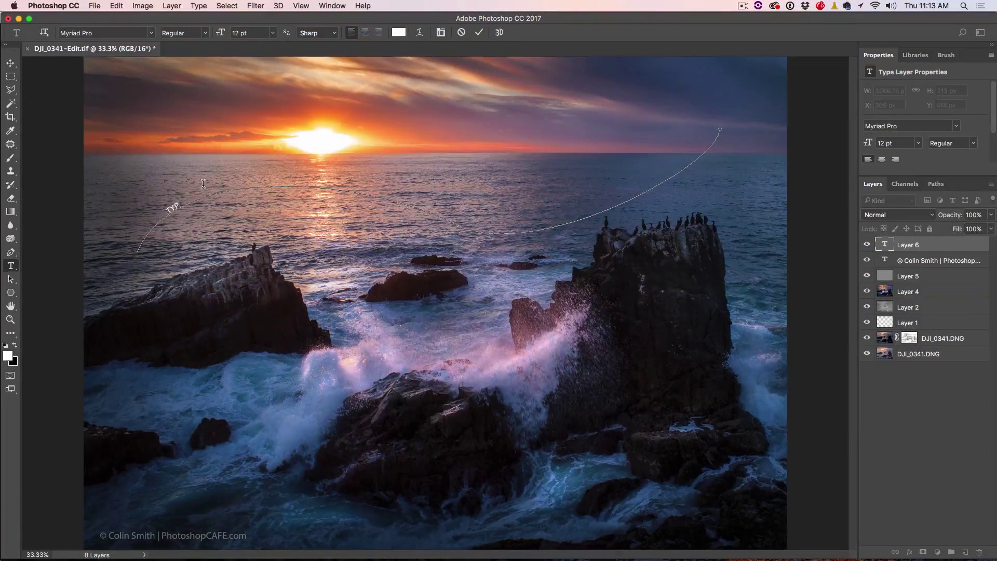
type("E ON A PATH AT SUNSET")
left_click_drag(267, 180, 153, 190)
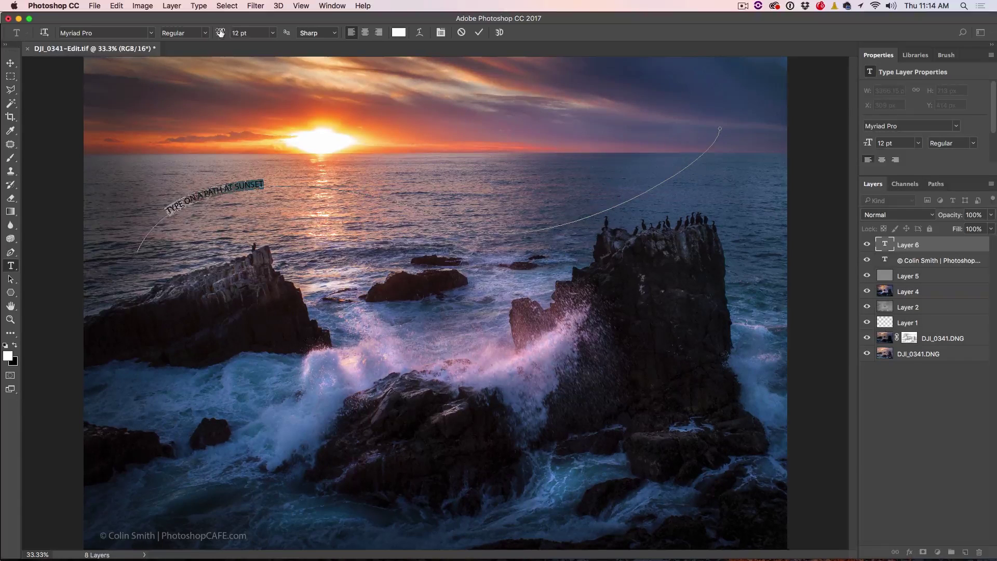
left_click_drag(220, 32, 245, 35)
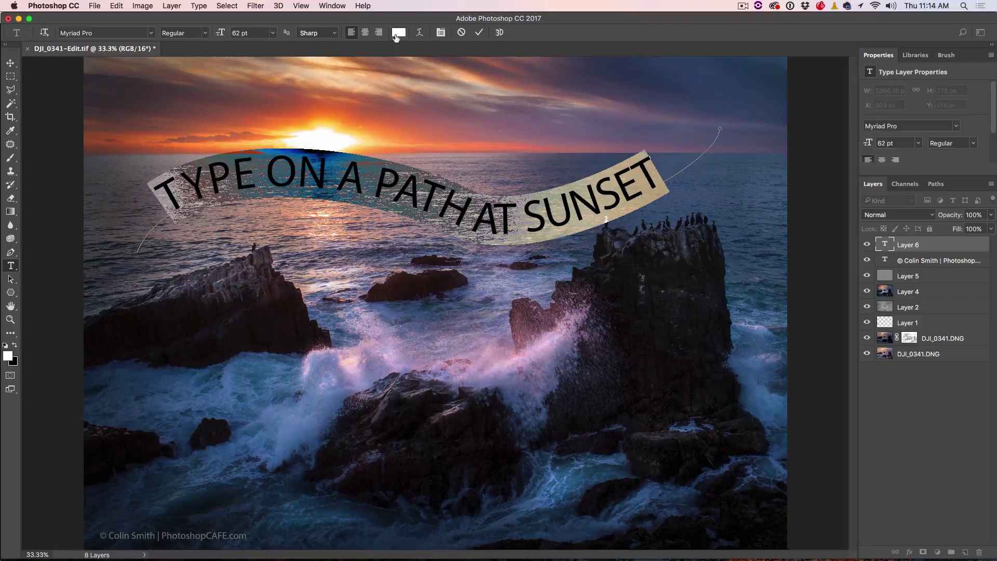
Step: Set the path text's font style to Bold, commit it, and nudge it higher
left_click(153, 34)
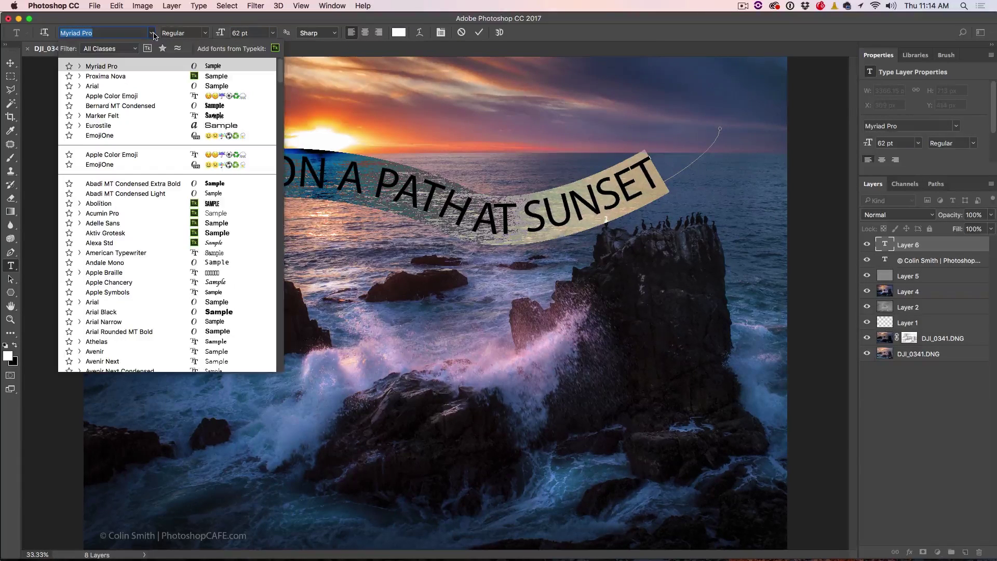
left_click(154, 34)
left_click(206, 33)
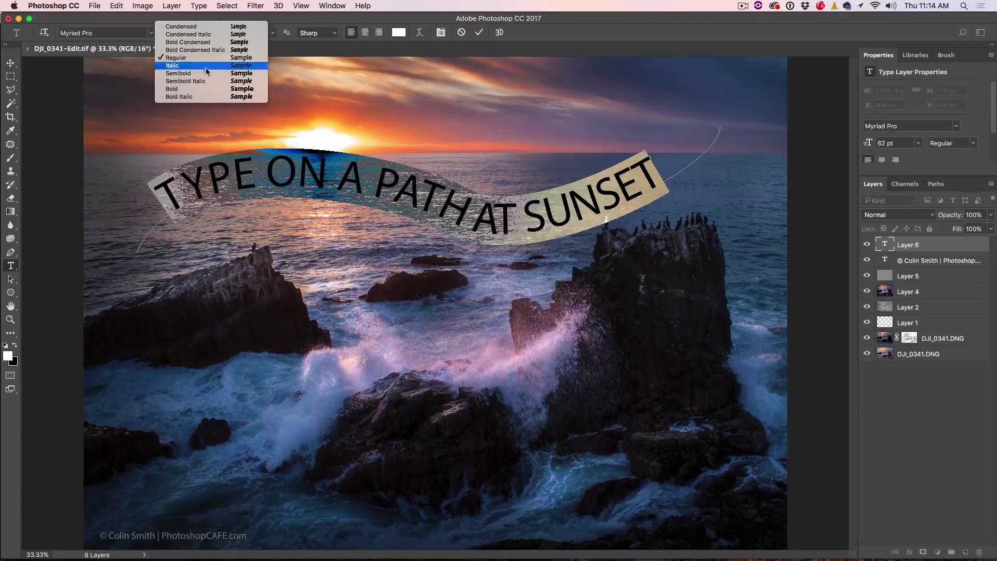
left_click(205, 88)
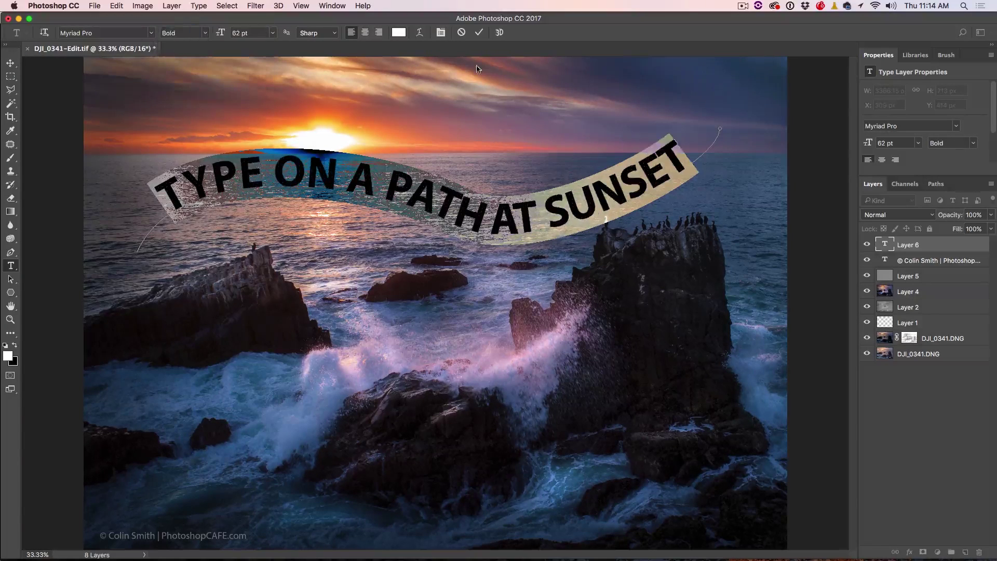
left_click(11, 63)
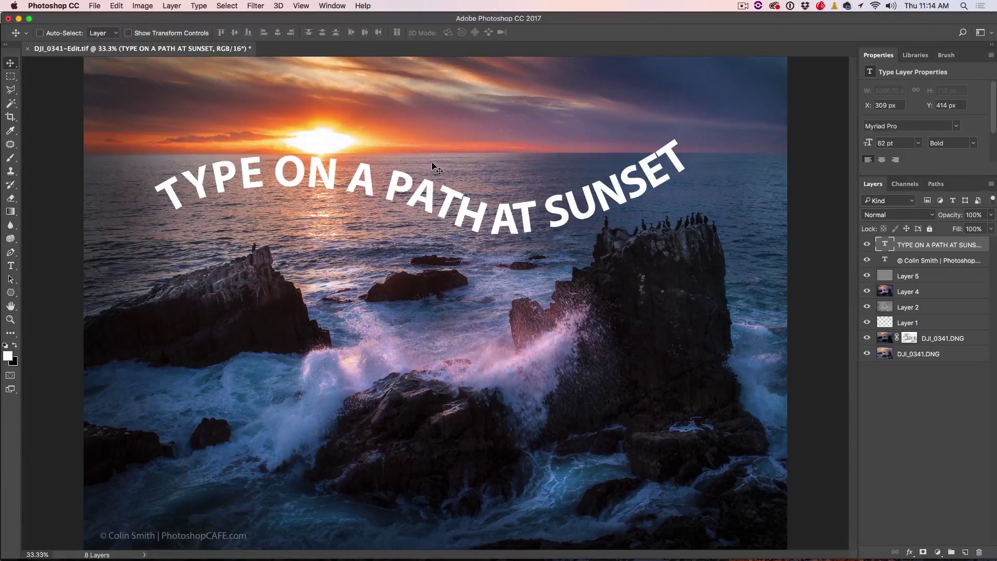
mouse_move(585, 214)
left_mouse_down()
mouse_move(584, 250)
mouse_move(581, 198)
left_mouse_up()
Step: Fine-tune the path text's letter spacing with Option+arrow kerning, then commit it
left_click(10, 265)
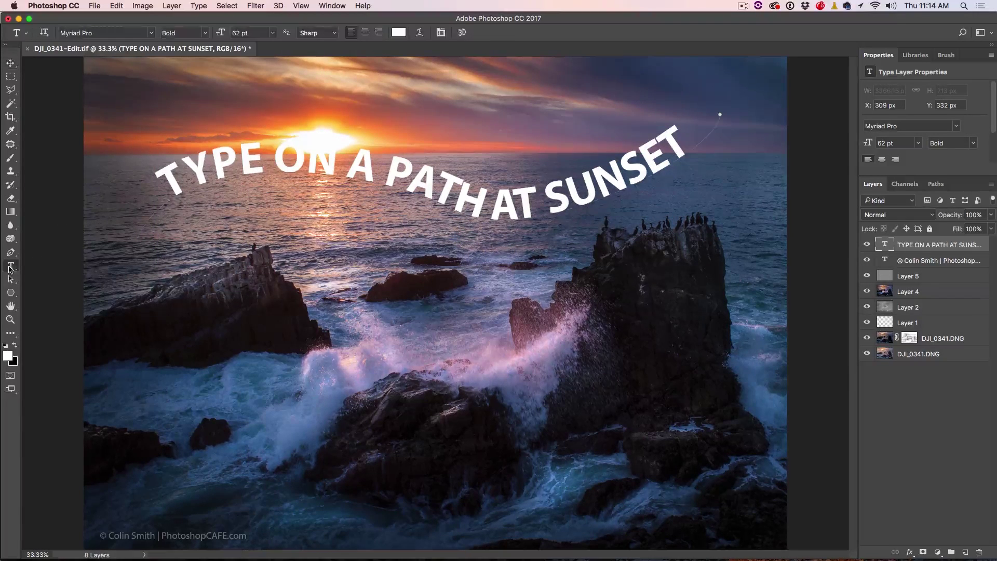
left_click(456, 189)
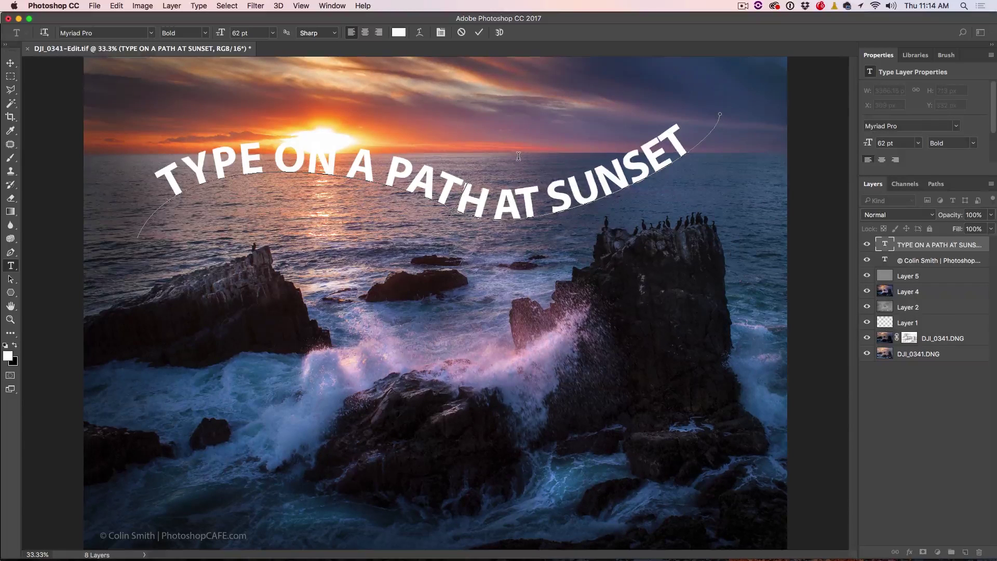
key("alt+Right")
key("alt+Right")
key("alt+Right")
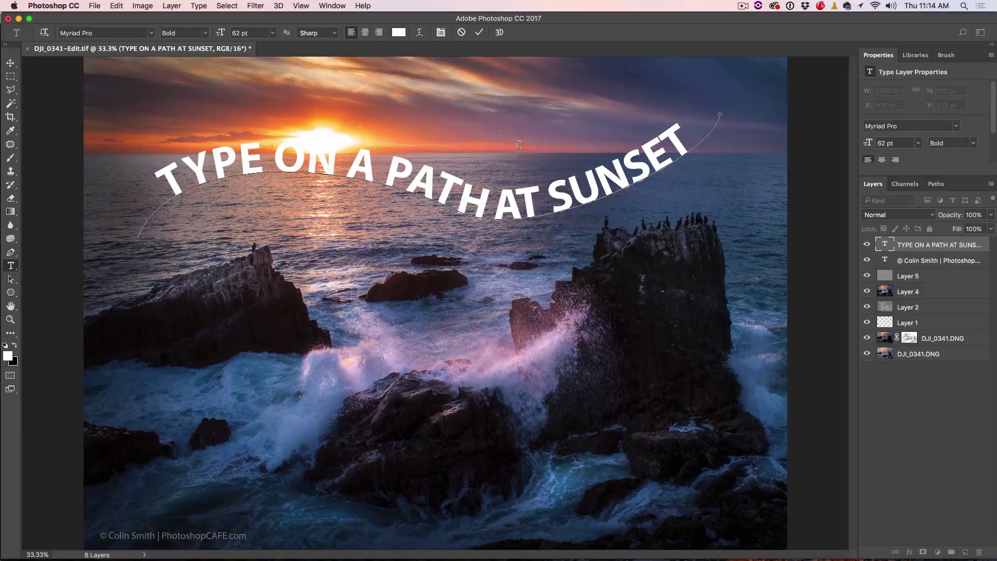
key("alt+Left")
key("alt+Left")
key("alt+Left")
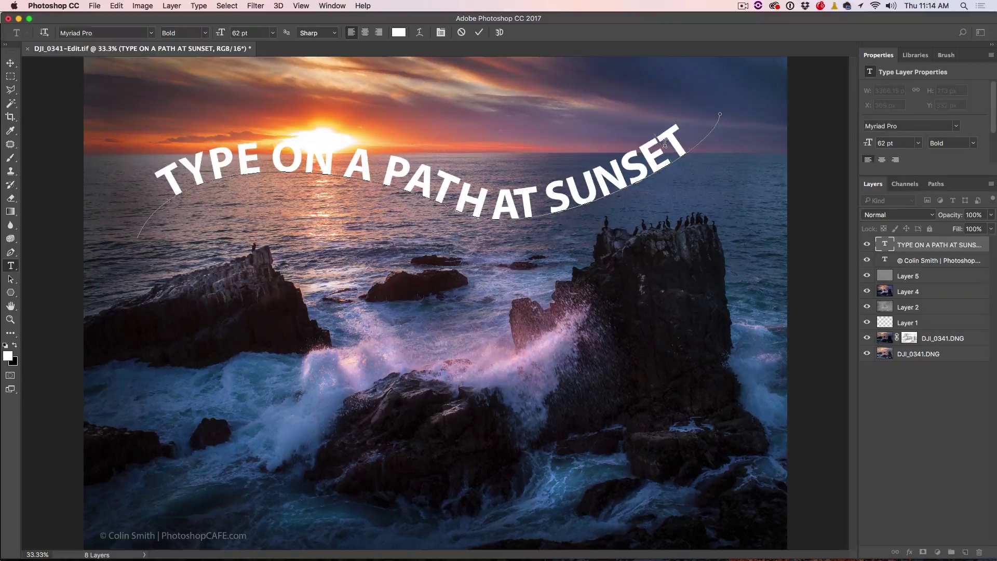
left_click(11, 63)
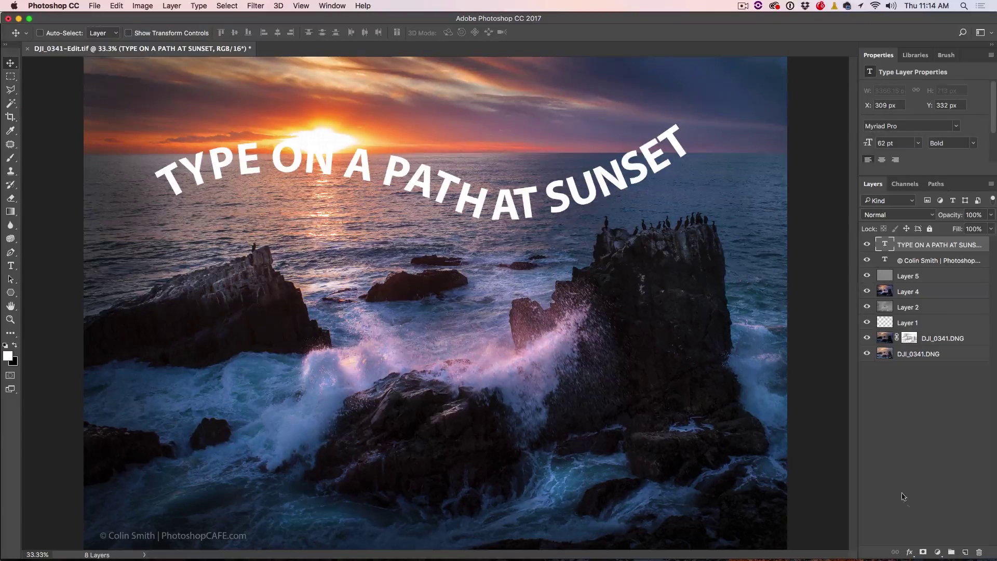
Step: Add a Drop Shadow to the title with spread and size 0 and a 14 px offset
left_click(909, 551)
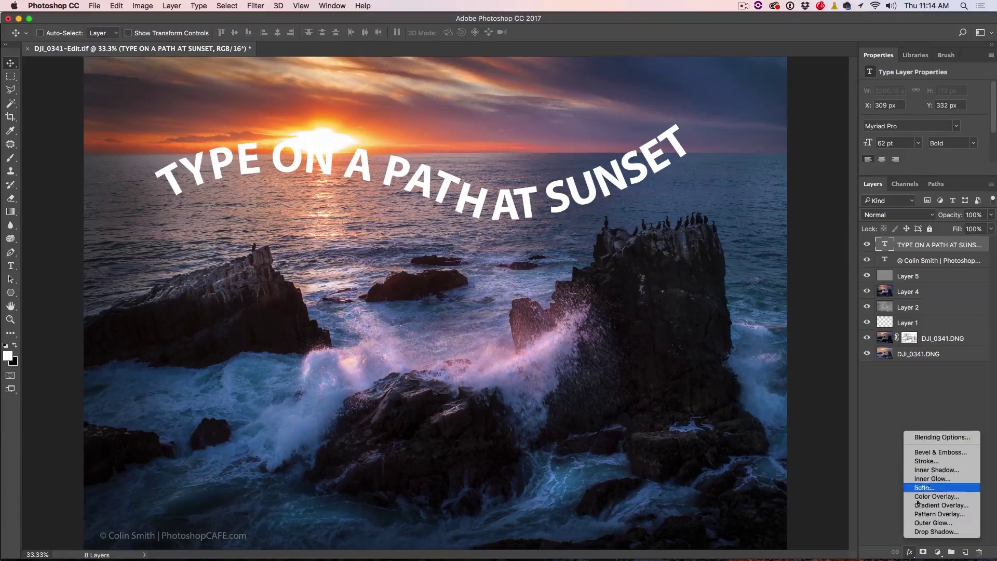
left_click(918, 532)
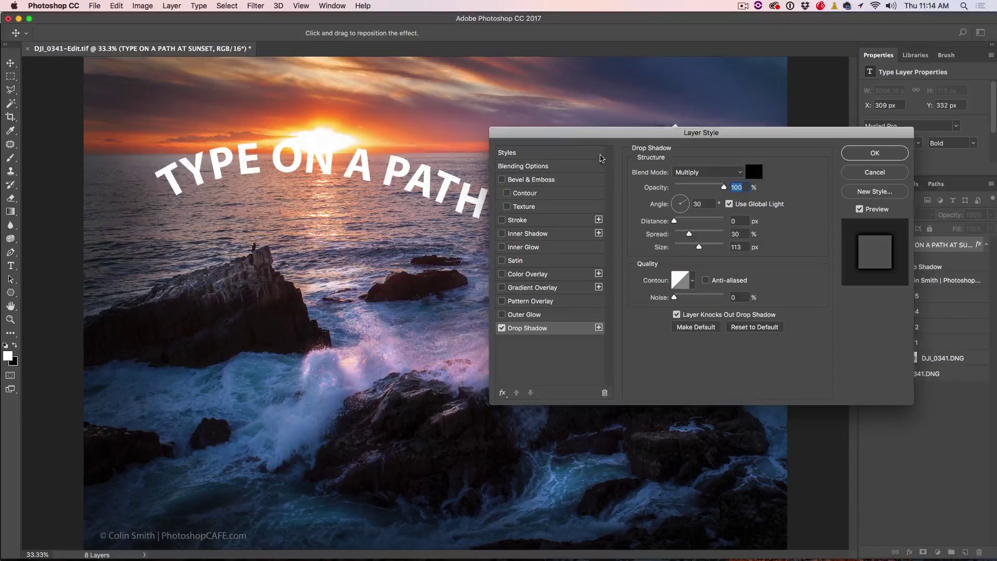
left_click_drag(565, 133, 616, 112)
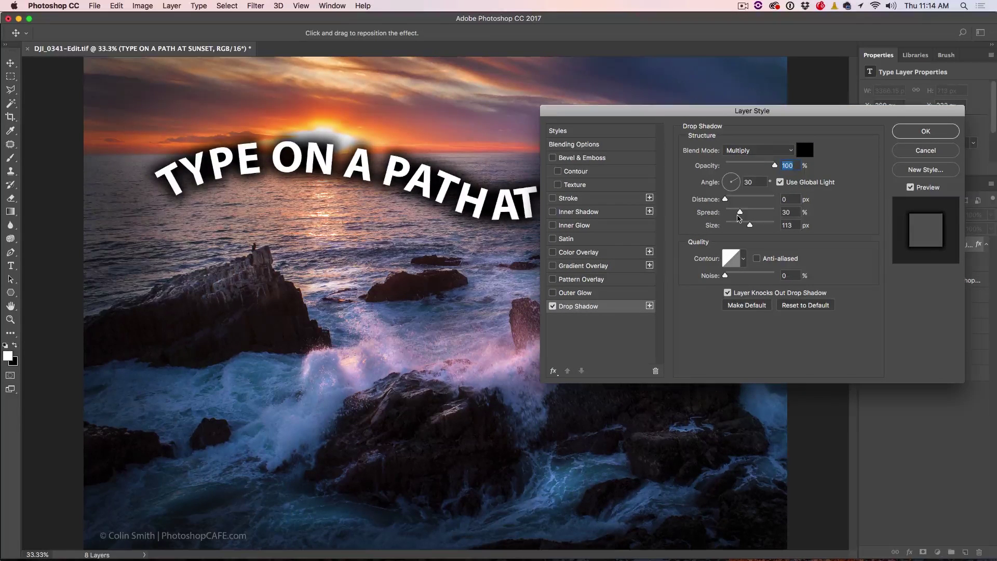
mouse_move(740, 214)
left_mouse_down()
mouse_move(726, 213)
mouse_move(734, 226)
mouse_move(730, 200)
left_mouse_up()
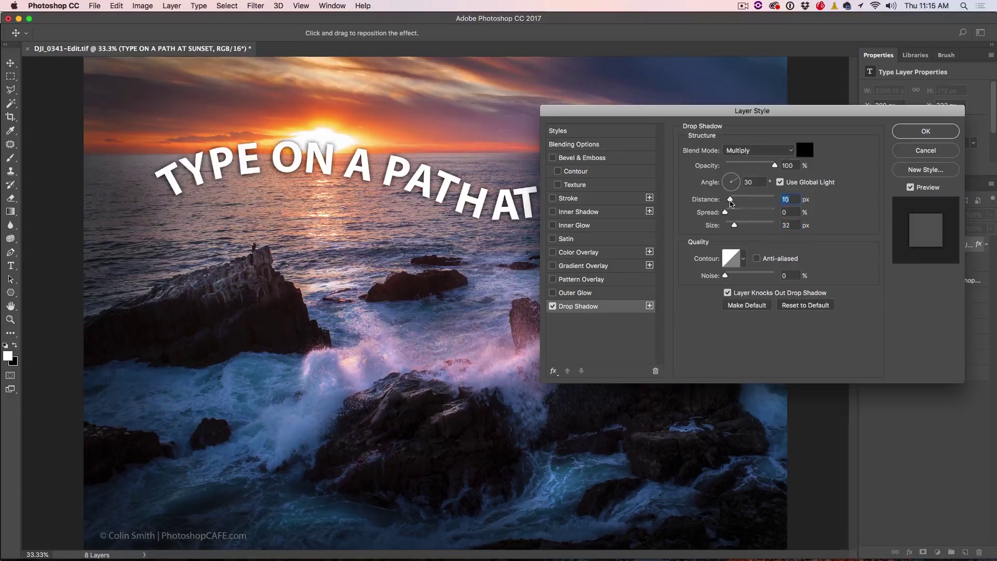
mouse_move(355, 168)
left_mouse_down()
mouse_move(364, 176)
mouse_move(348, 158)
mouse_move(361, 156)
mouse_move(351, 162)
left_mouse_up()
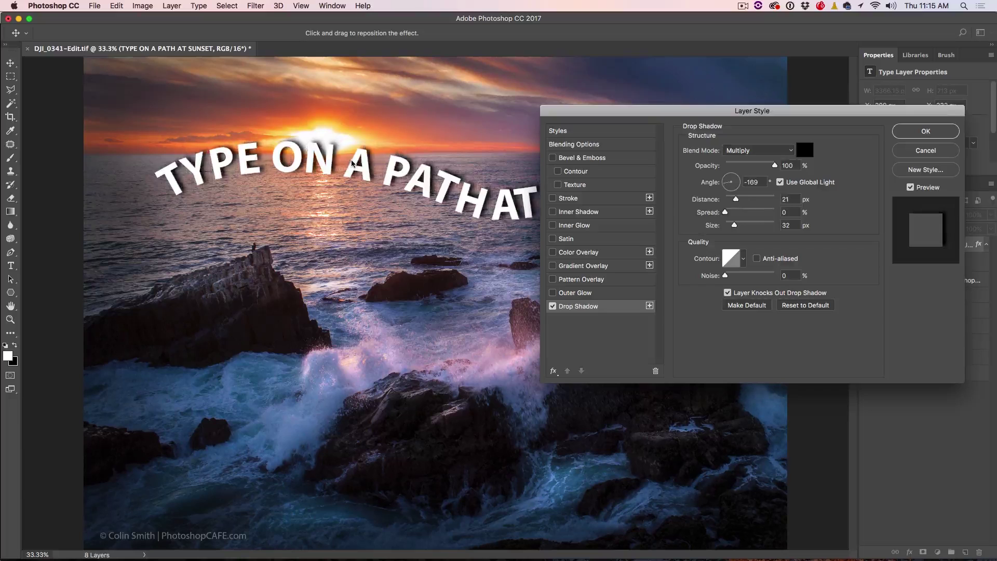
left_click_drag(728, 226, 723, 225)
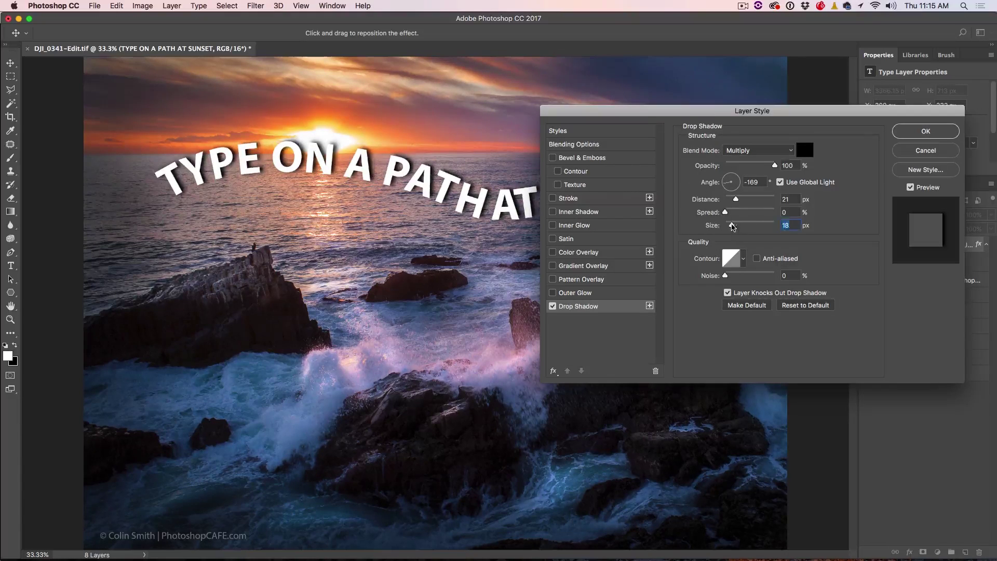
left_click_drag(423, 198, 413, 193)
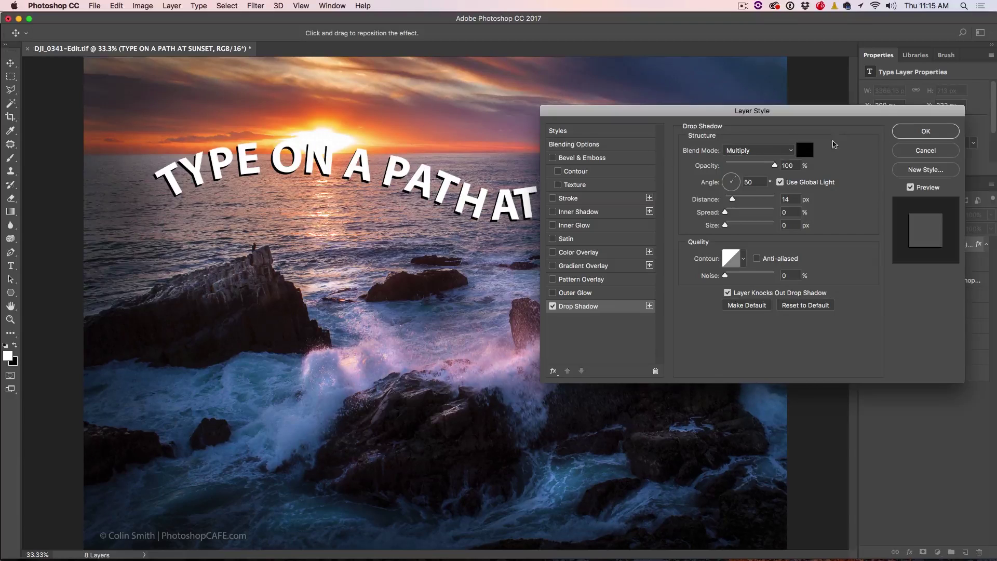
left_click(919, 131)
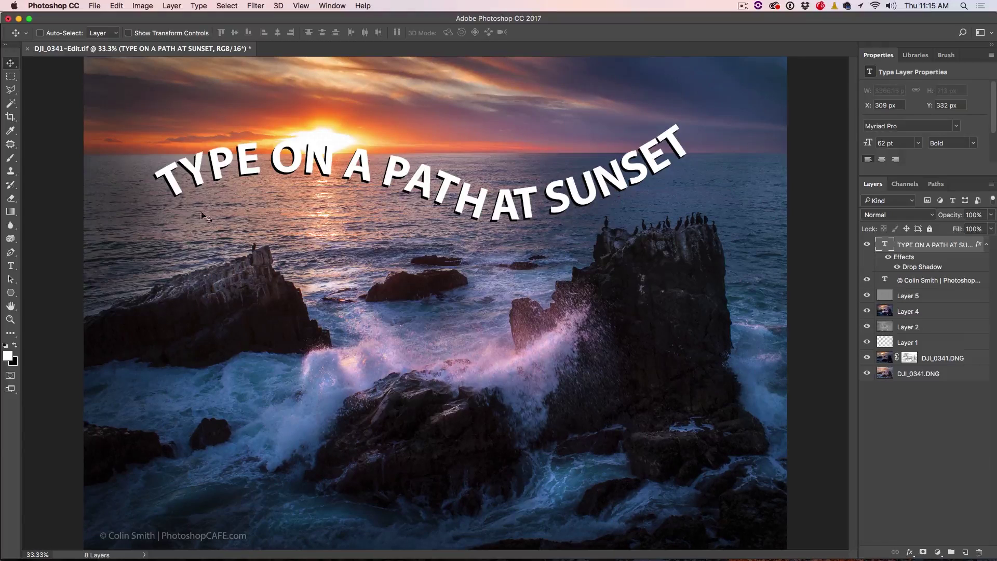
Step: Pick the heart in the Custom Shape Tool, set Path mode, and drag a heart over the lower-left rocks
left_click(11, 265)
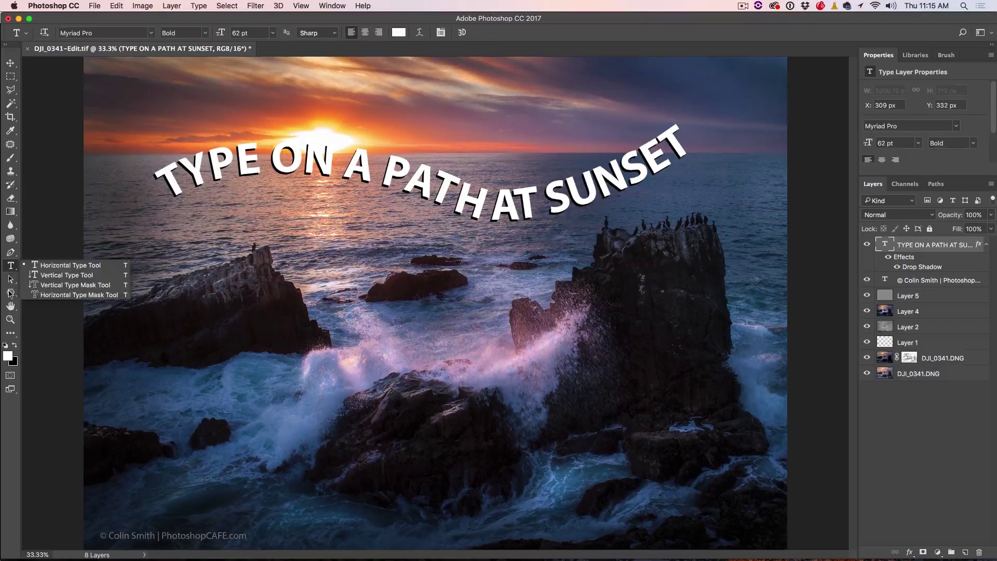
left_click(9, 294)
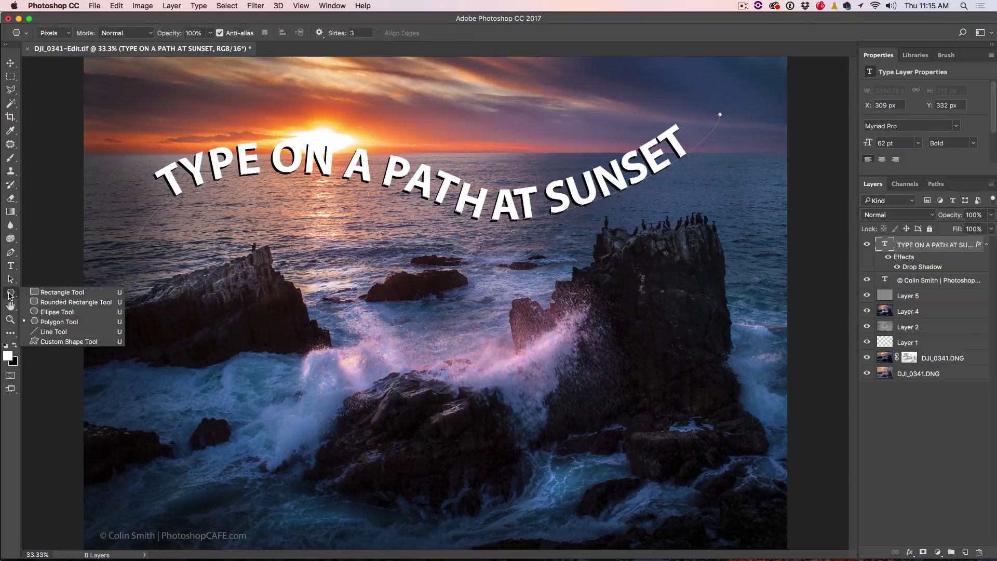
left_click(63, 341)
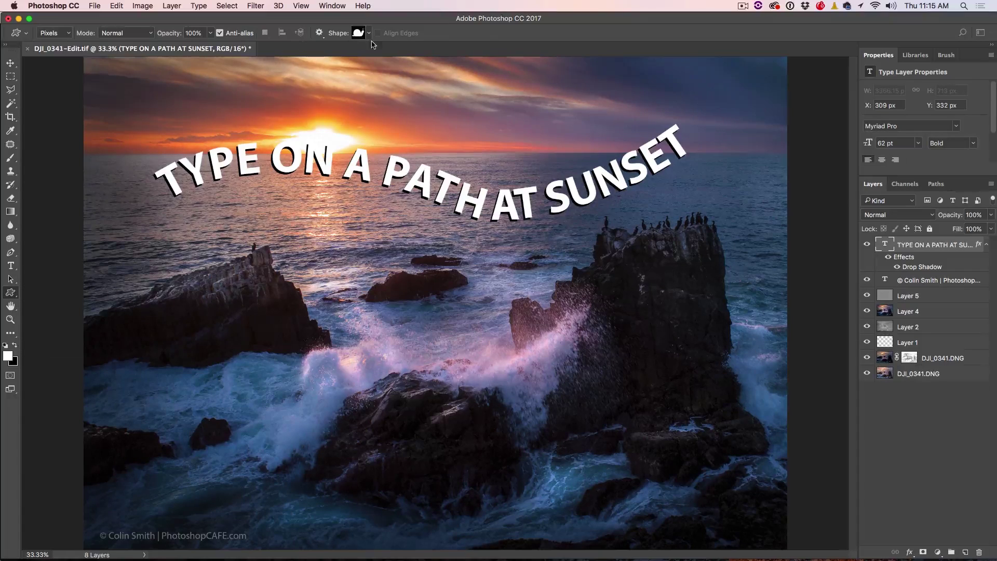
left_click(370, 33)
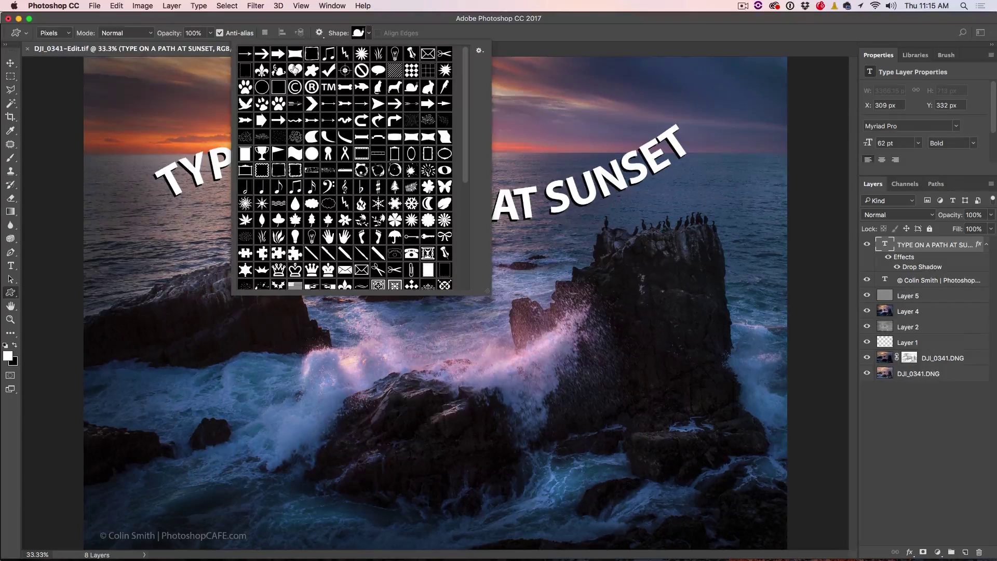
left_click(295, 69)
left_click(69, 33)
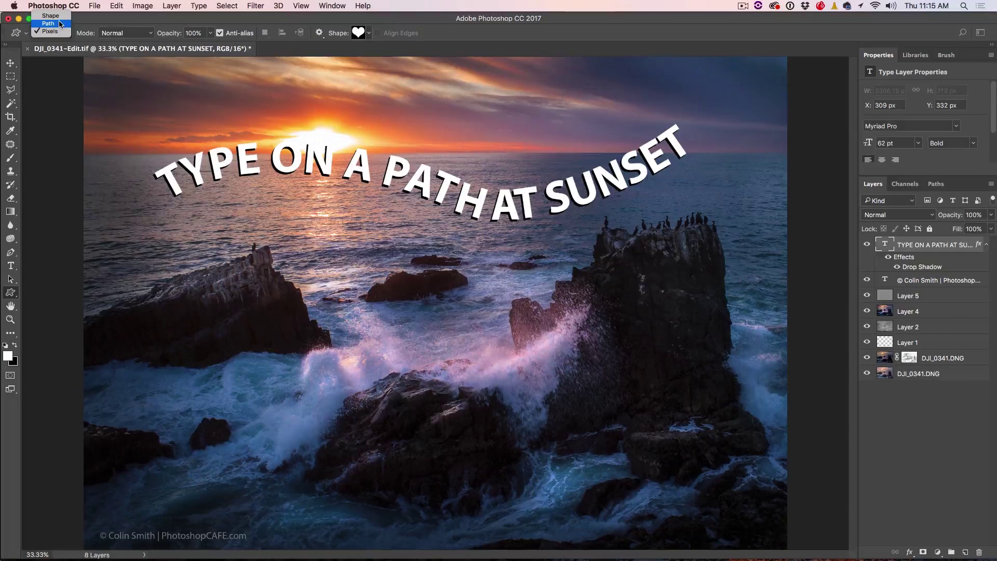
left_click(60, 24)
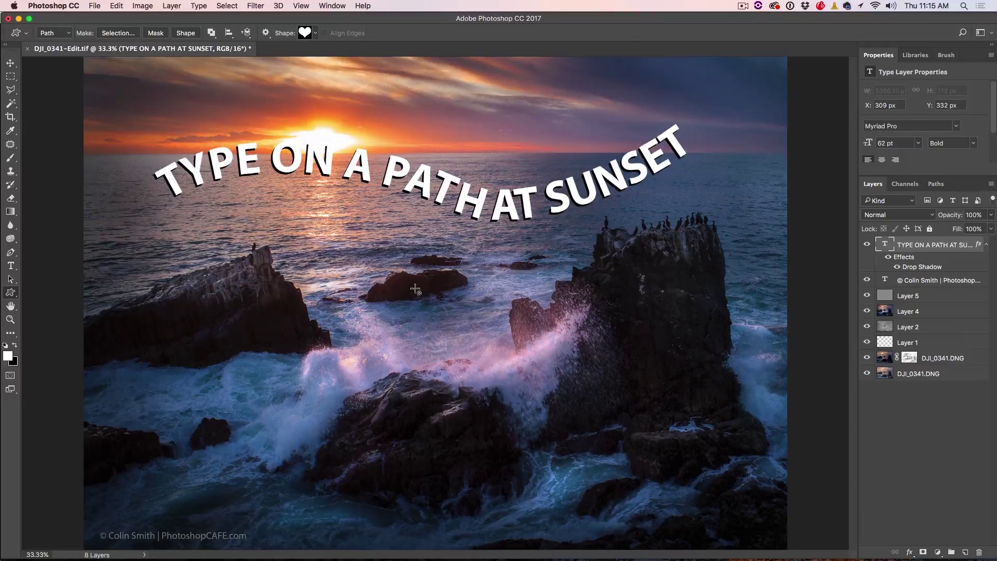
left_click_drag(416, 289, 267, 440)
Step: Switch to the Horizontal Type Tool
left_click(11, 266)
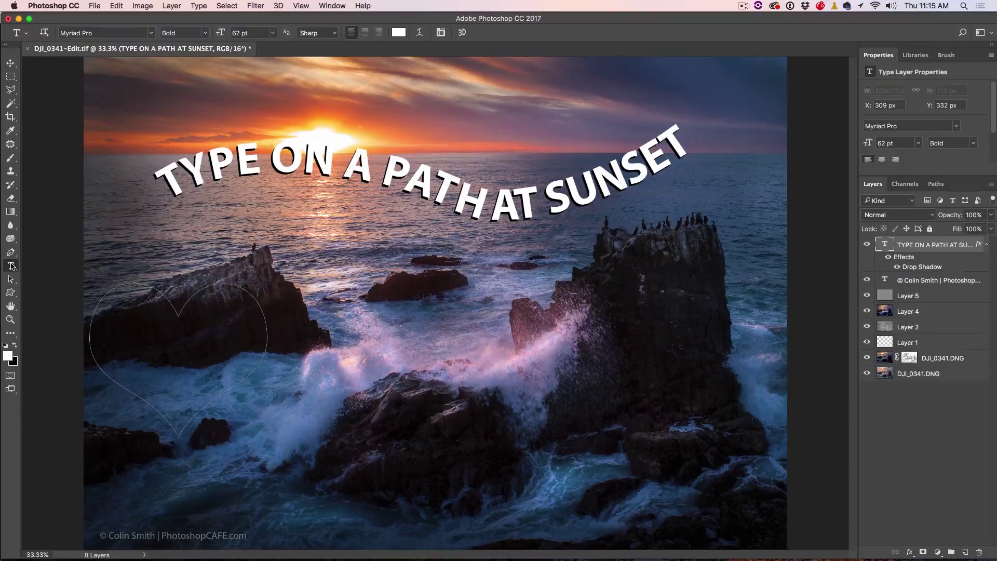
Step: Start a text block inside the heart, set 11 pt, paste Lorem Ipsum, and commit
left_click(133, 285)
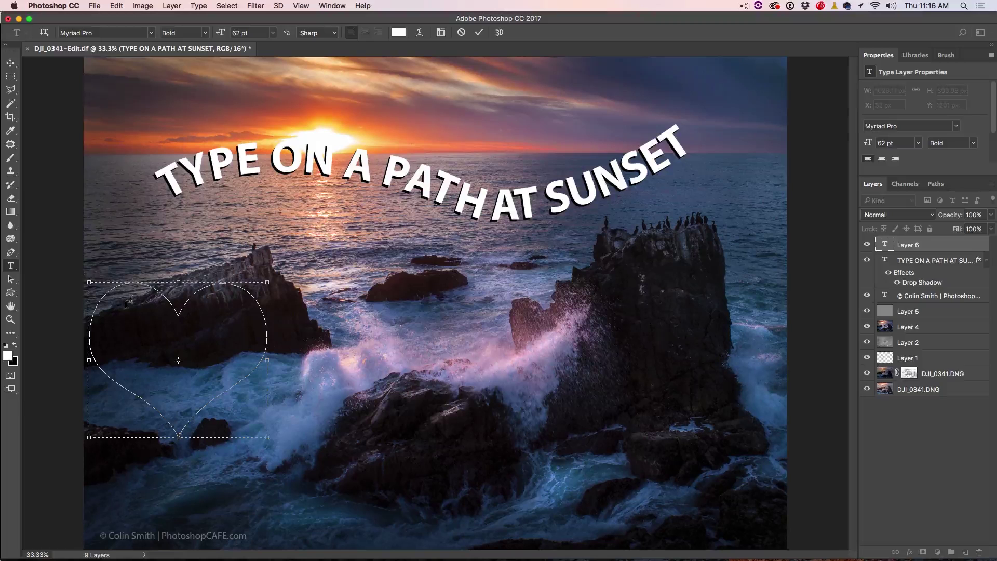
left_click(273, 33)
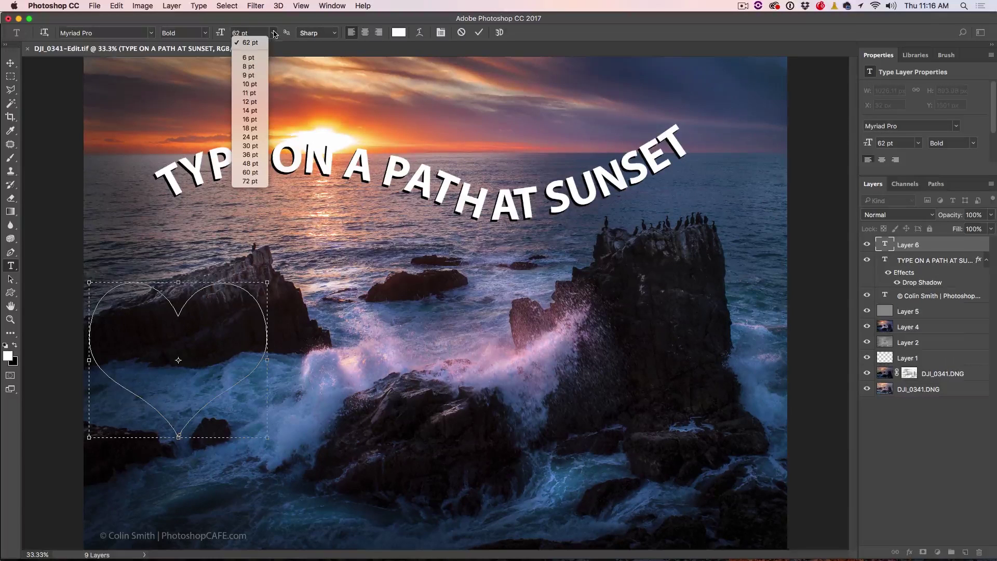
left_click(253, 93)
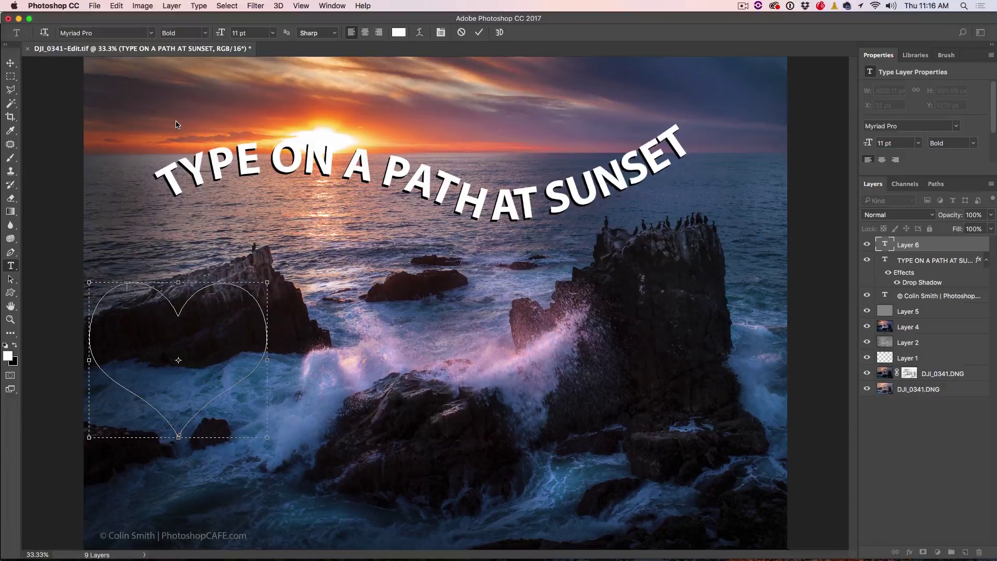
left_click(227, 6)
mouse_move(199, 4)
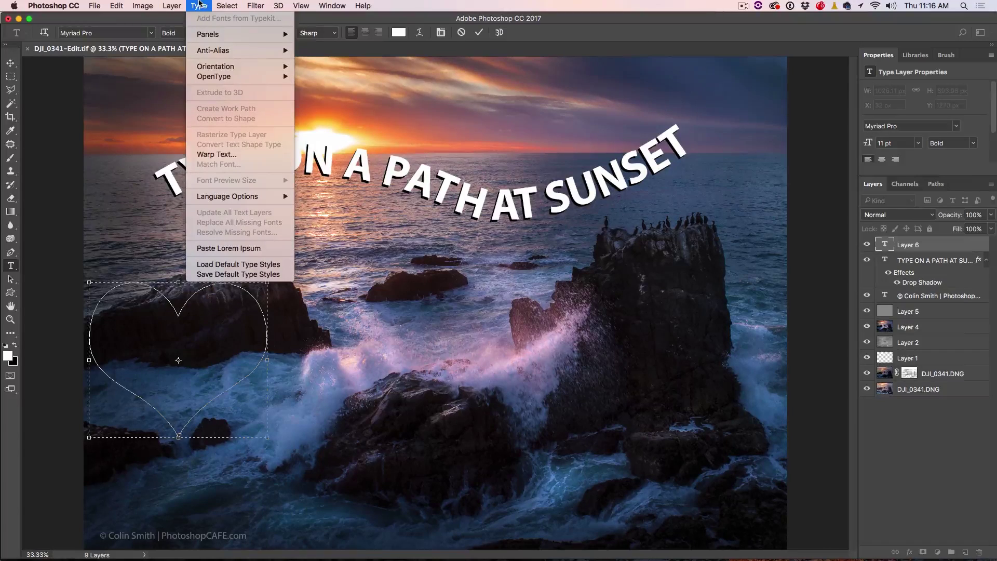
left_click(231, 248)
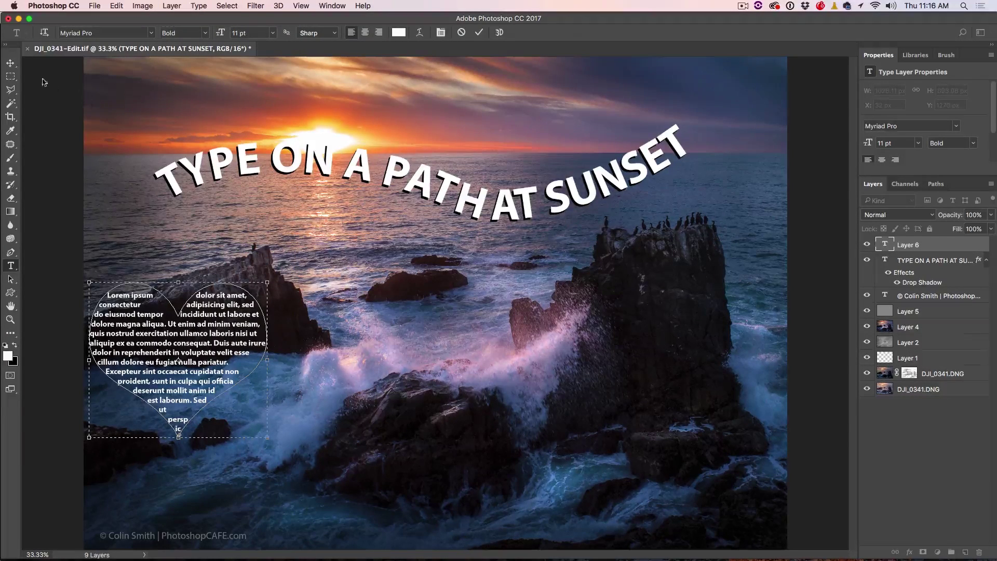
left_click(10, 62)
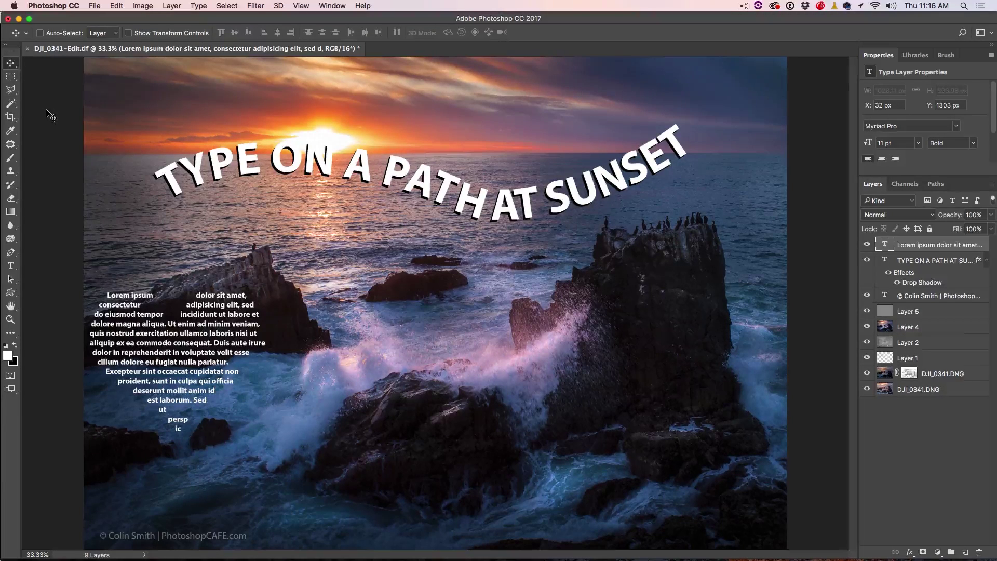
Step: Change all the heart text from Bold to Regular weight at 5 pt
left_click(10, 265)
left_click(180, 315)
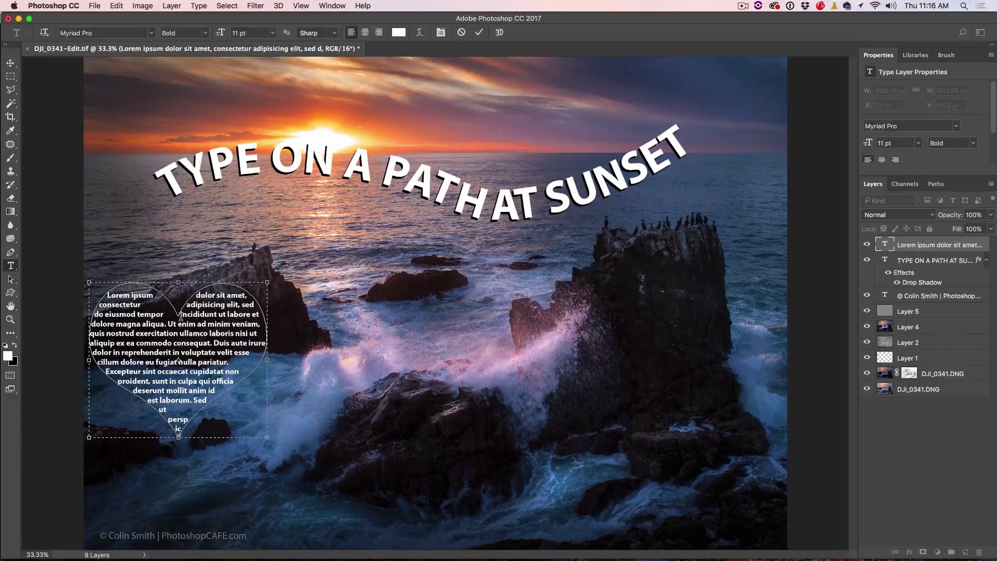
key("super+a")
key("super+c")
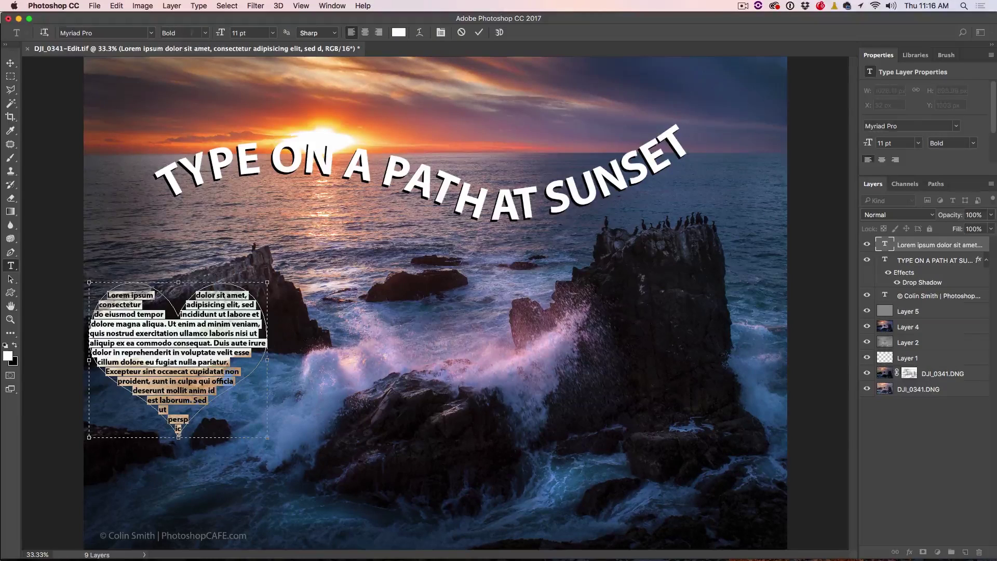
left_click(203, 34)
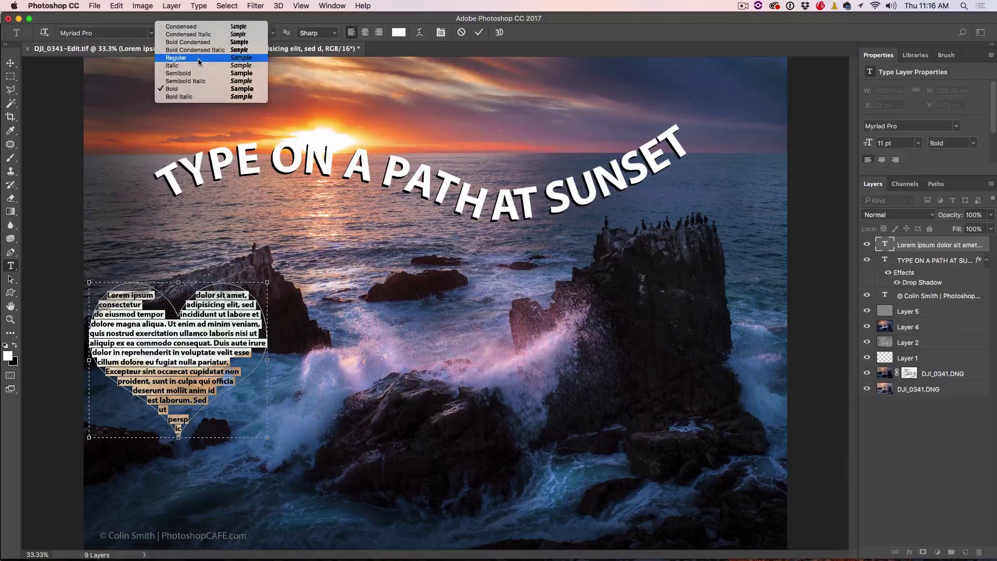
left_click(177, 58)
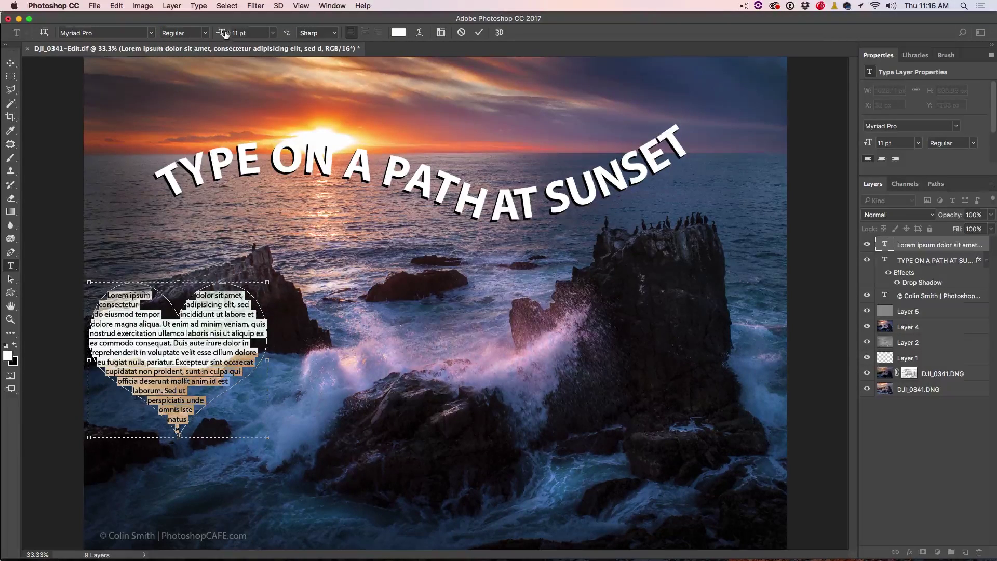
left_click_drag(222, 34, 220, 33)
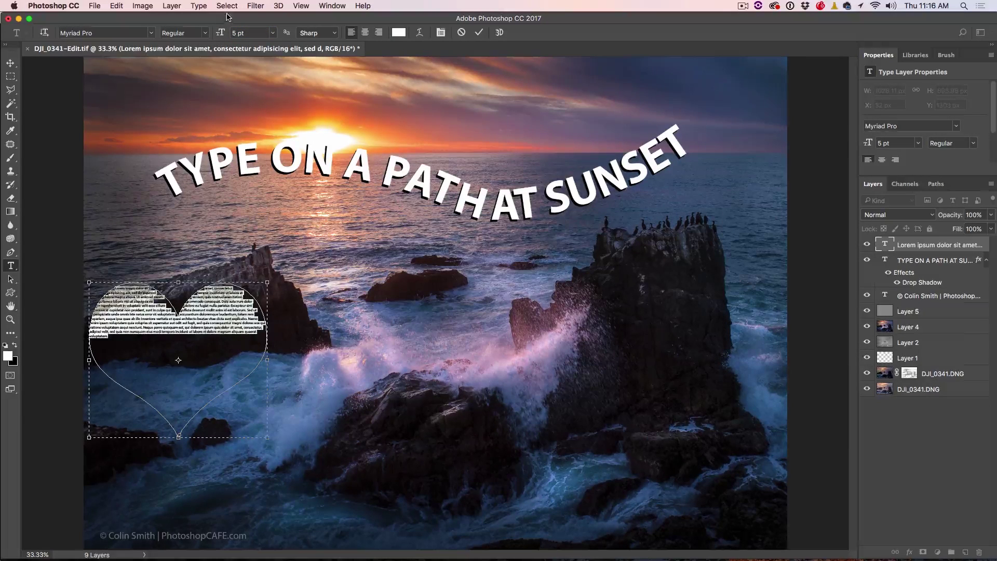
Step: Paste more Lorem Ipsum placeholder text into the heart
left_click(198, 5)
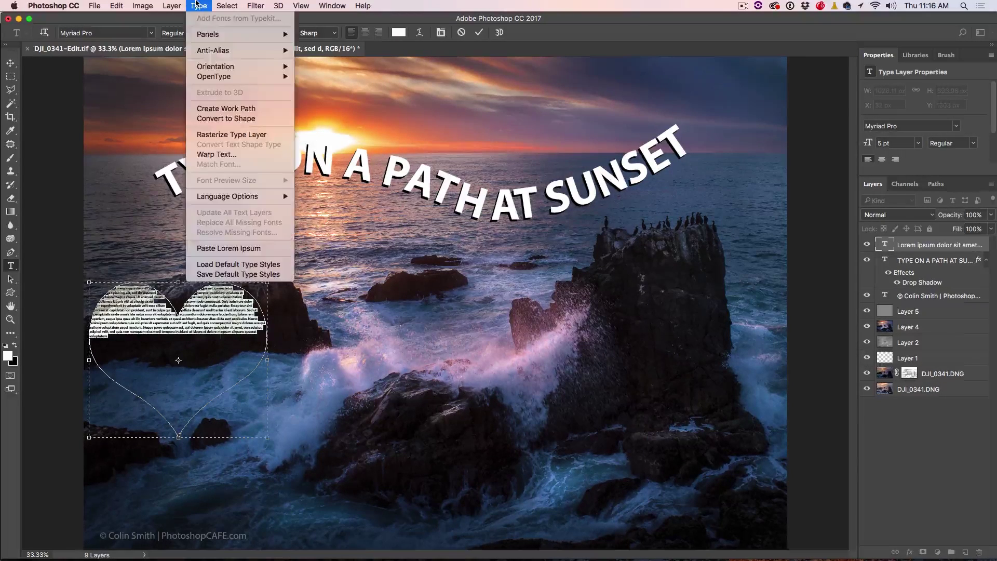
left_click(241, 249)
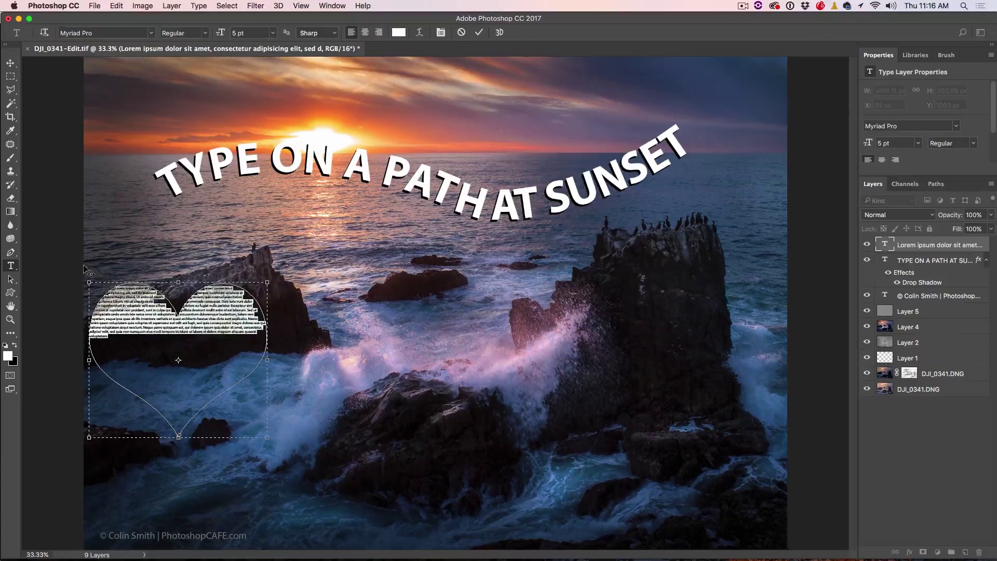
left_click(111, 337)
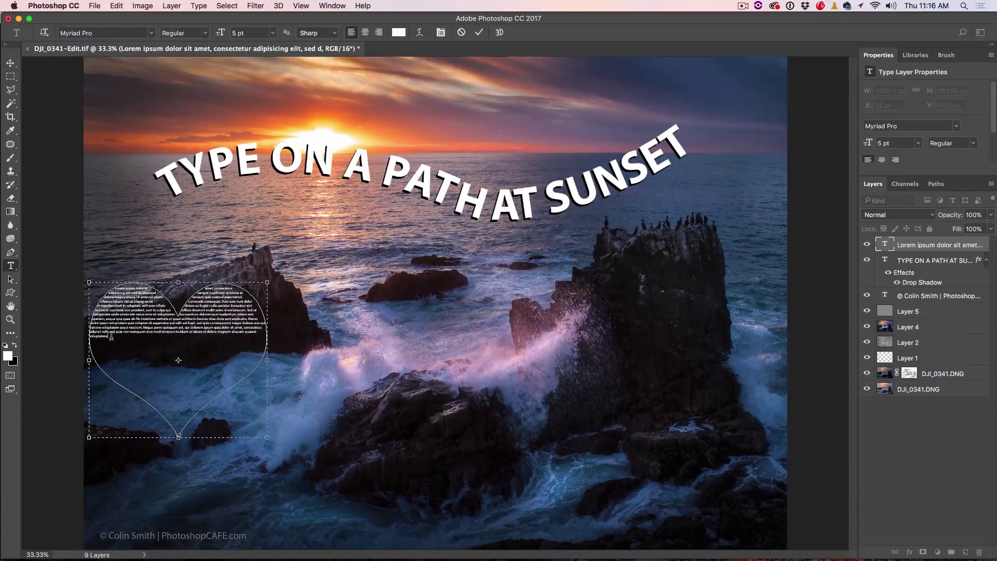
Step: Paste another block of placeholder text, center-align the heart text, and move it onto the right-hand rock
key("super+v")
key("super+v")
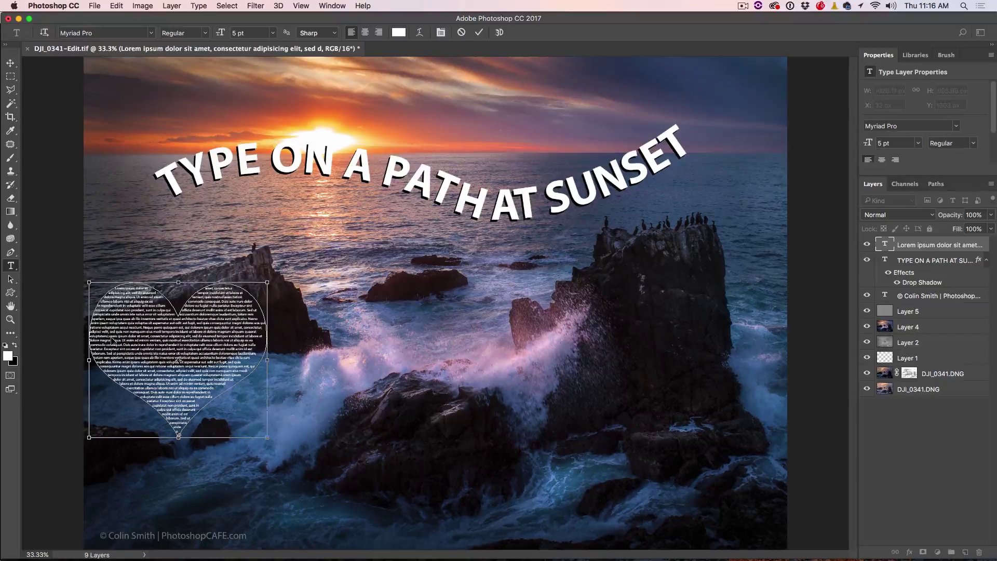
left_click(10, 63)
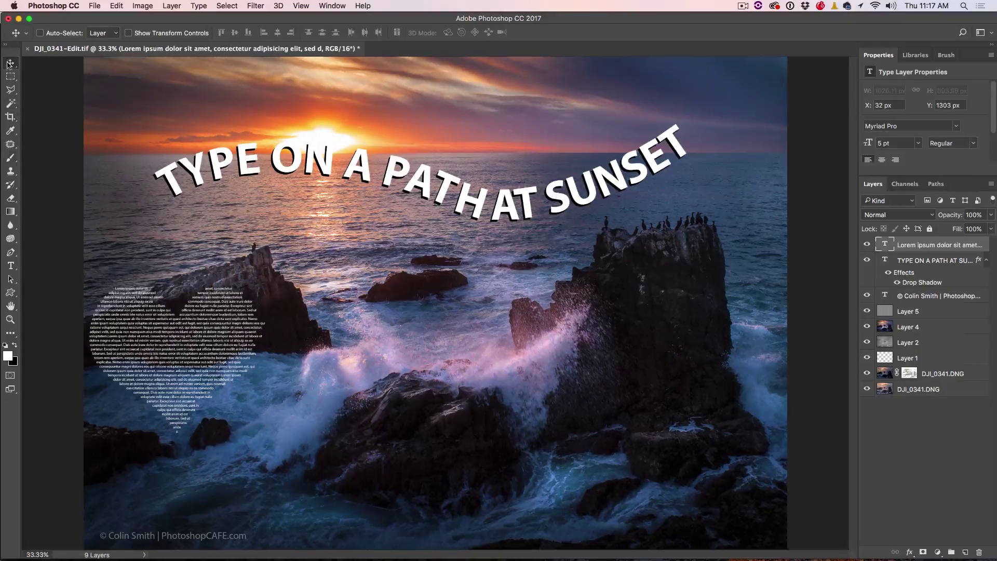
left_click(11, 265)
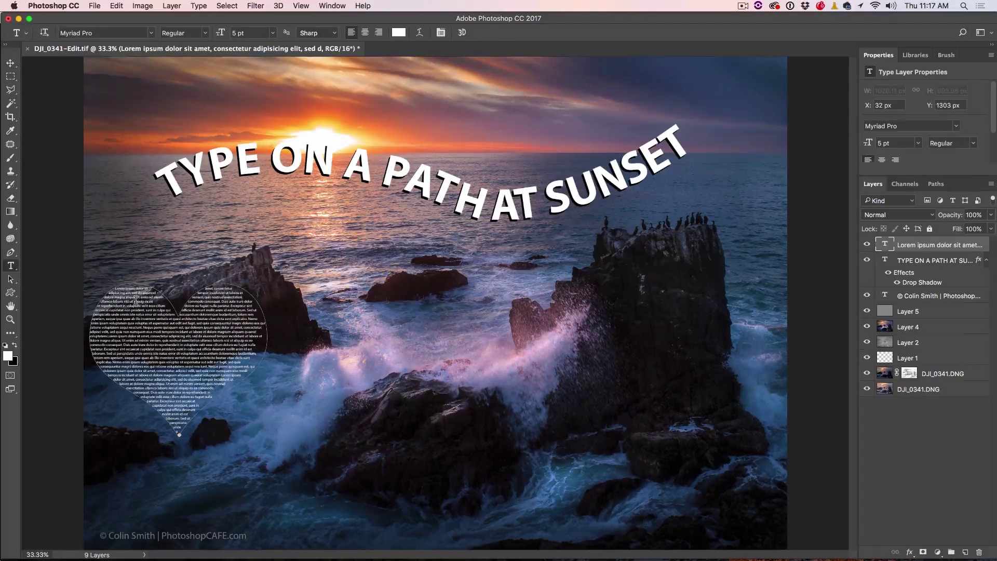
left_click(136, 304)
key("cmd+a")
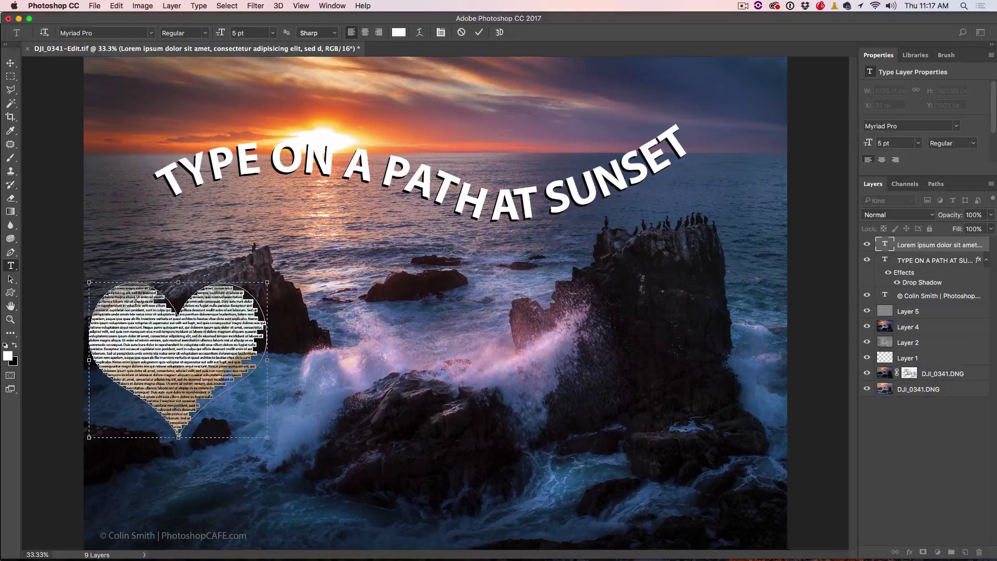
left_click(365, 32)
left_click(10, 63)
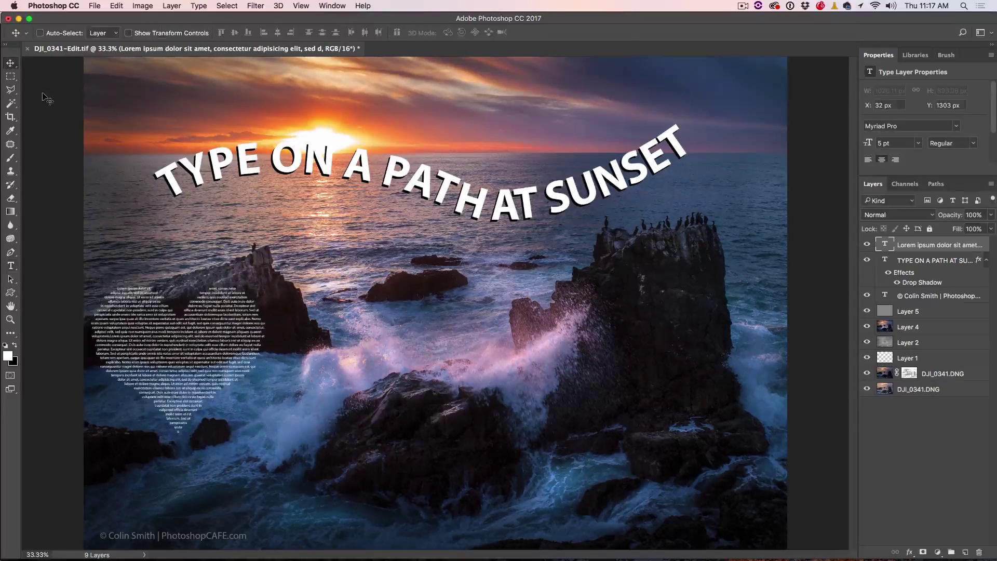
left_click_drag(218, 336, 718, 409)
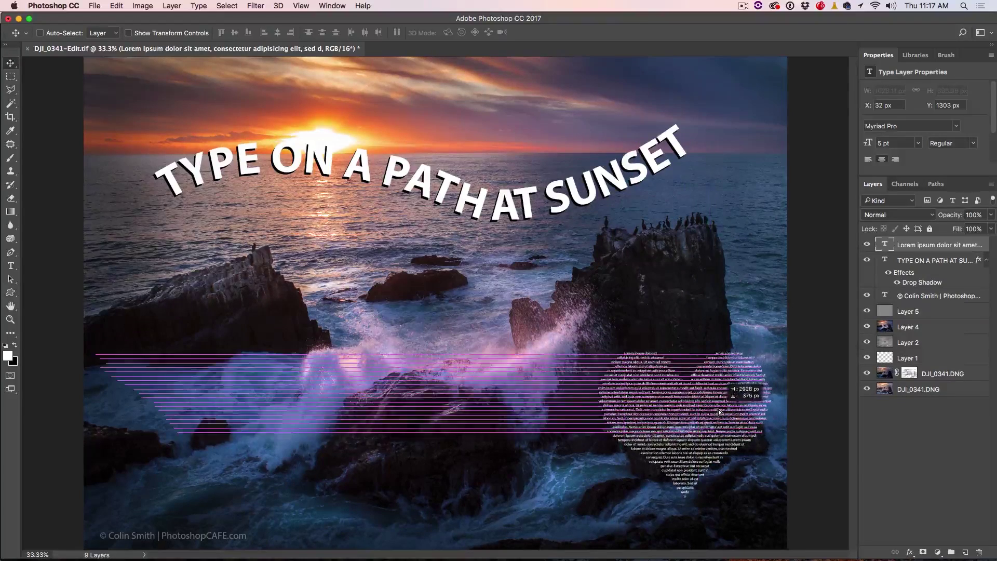